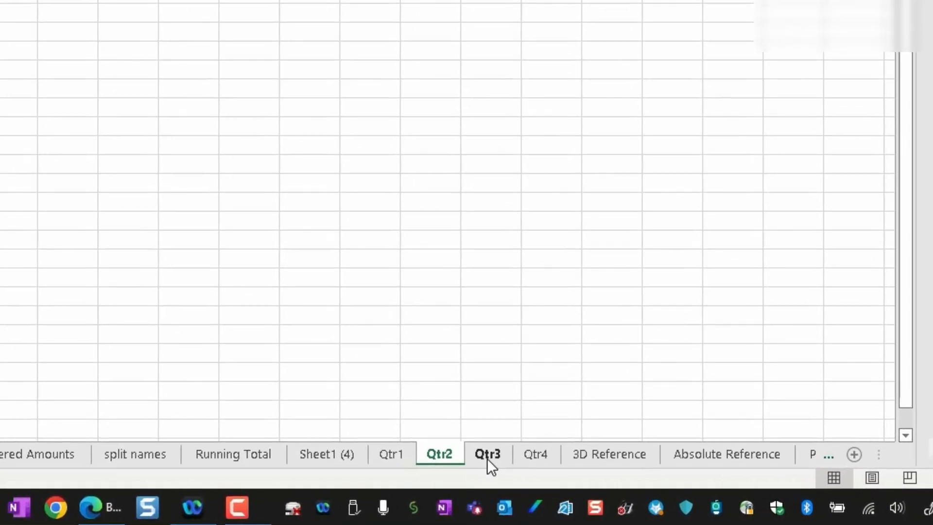
# Group the Qtr1 through Qtr4 sheets so that edits apply to all four
pyautogui.click(619, 487)
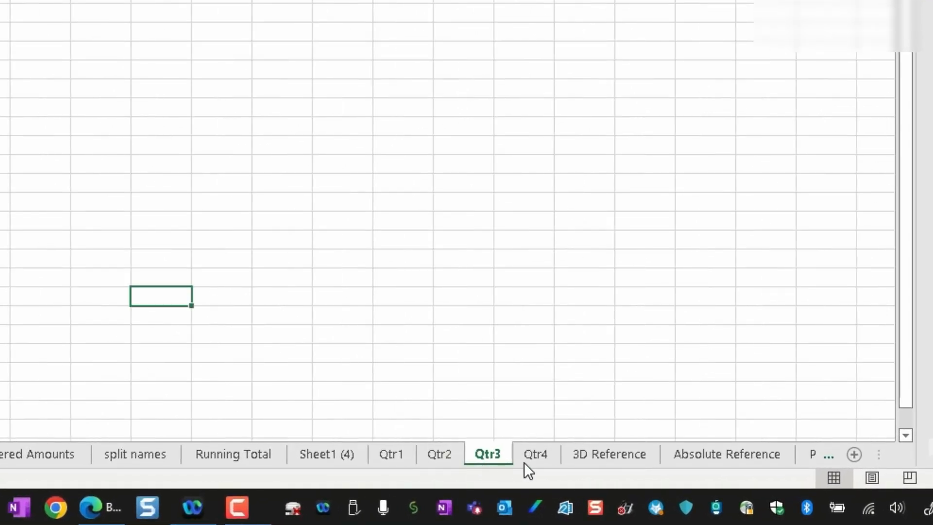
pyautogui.click(544, 460)
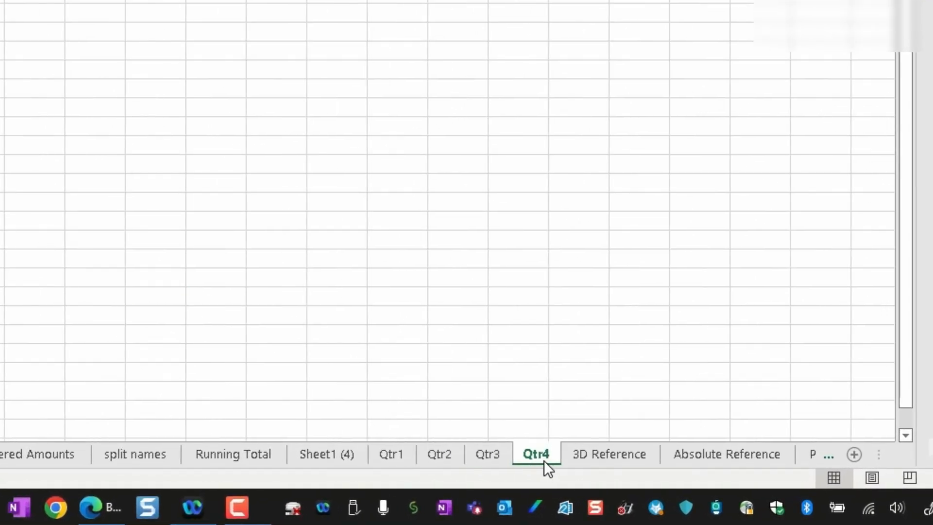
pyautogui.click(390, 457)
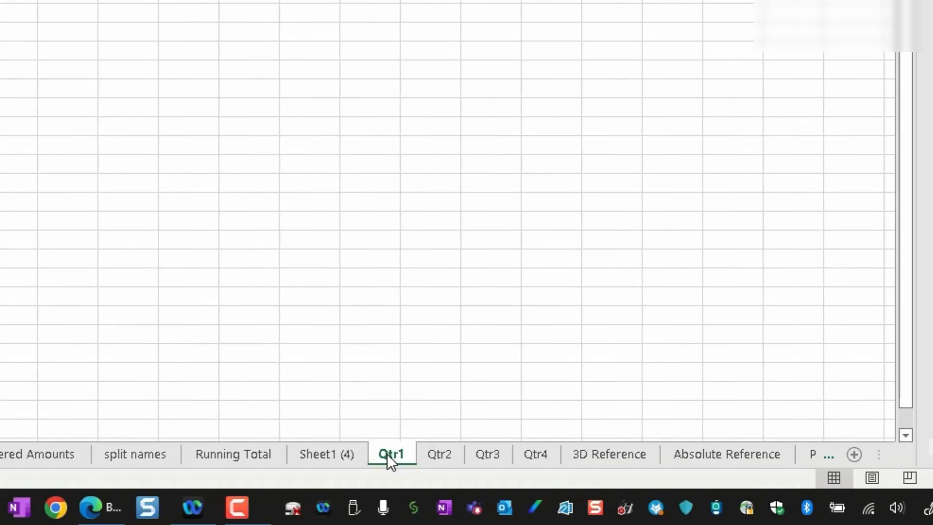
pyautogui.keyDown('shift'); pyautogui.click(534, 457); pyautogui.keyUp('shift')
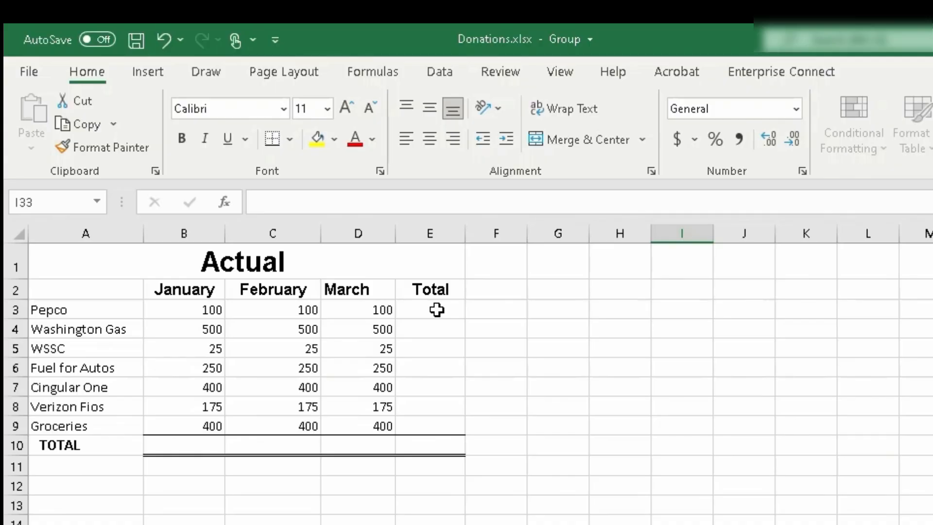
# Sum January to March for Pepco in E3 with AutoSum and fill the formula through E9 on the grouped quarter sheets
pyautogui.click(436, 310)
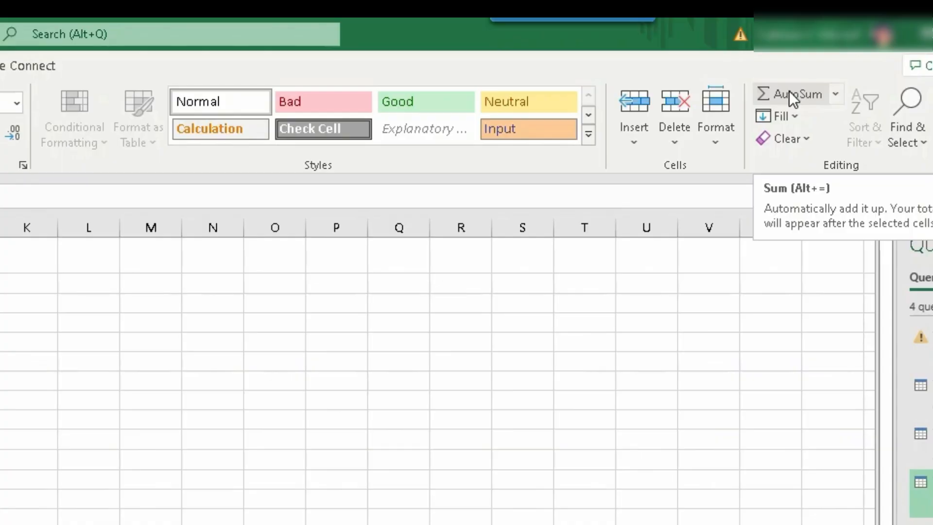
pyautogui.doubleClick(790, 94)
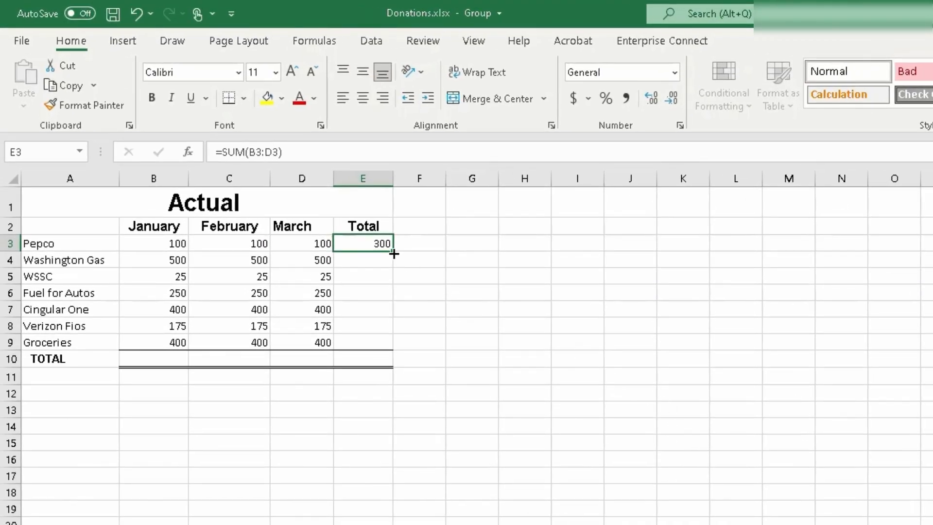
pyautogui.moveTo(394, 253); pyautogui.dragTo(391, 346)
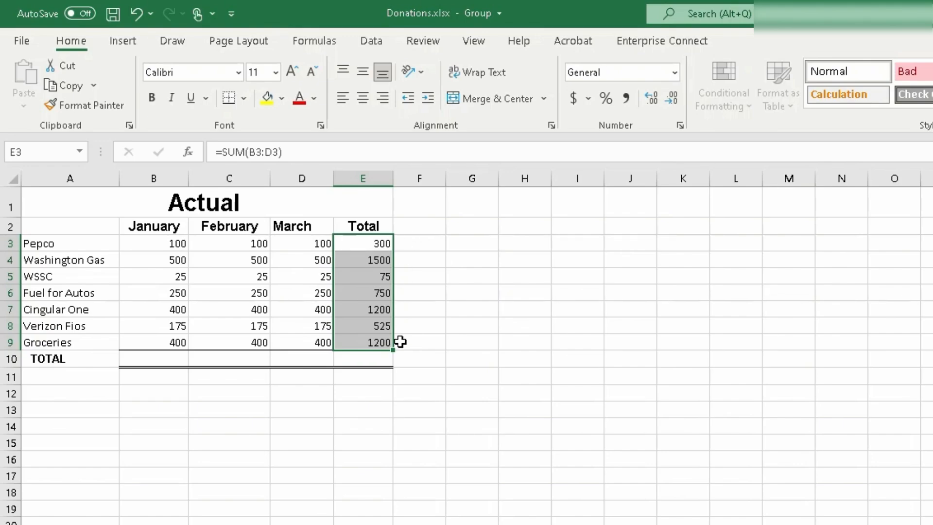
# Check the copied SUM formulas down the Total column of the quarter sheet
pyautogui.click(377, 244)
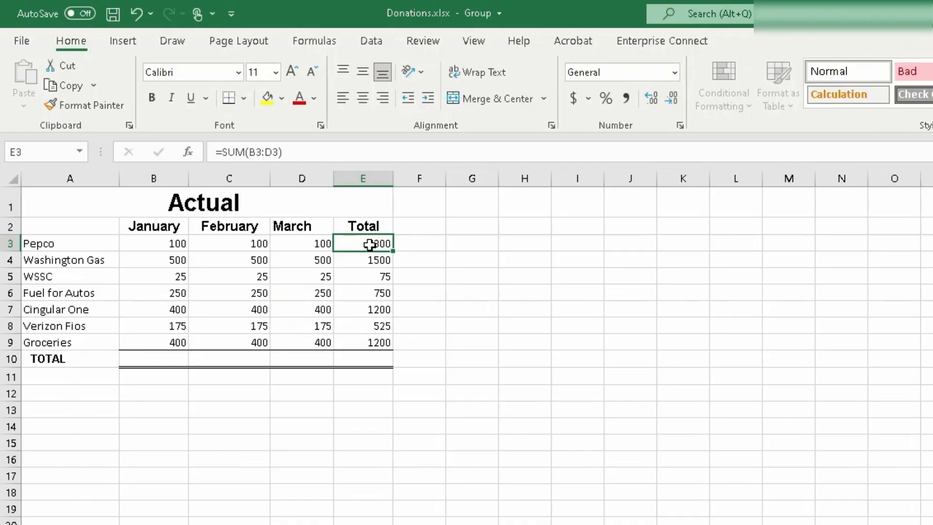
pyautogui.press('Down')
pyautogui.press('Down')
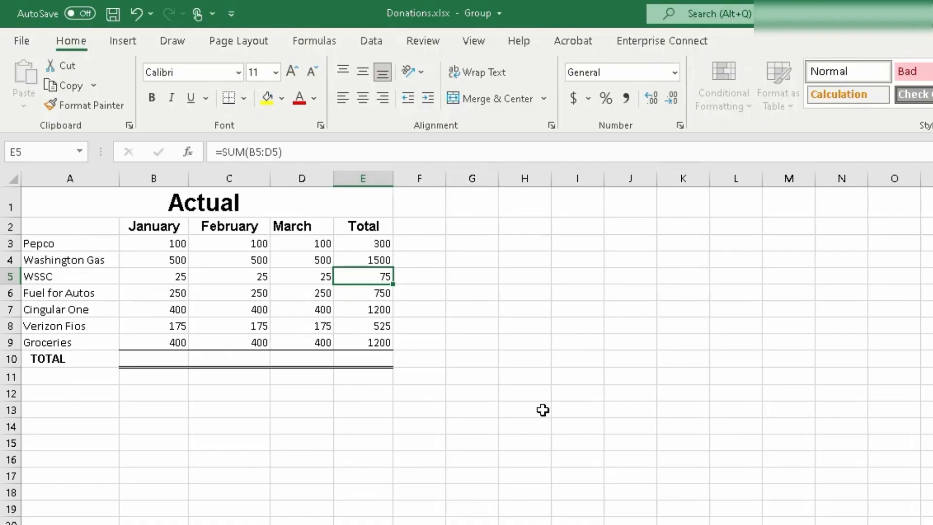
pyautogui.press('Down')
pyautogui.press('Down')
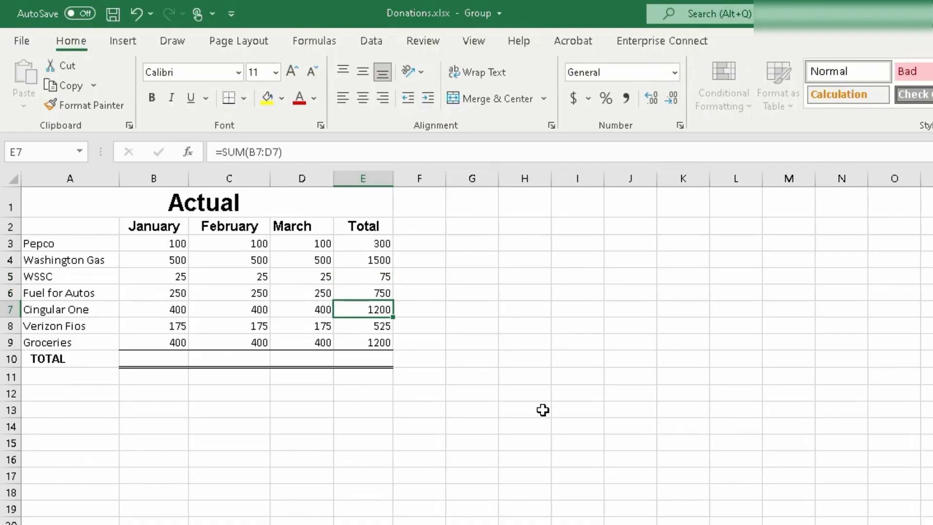
pyautogui.press('Down')
pyautogui.click(303, 378)
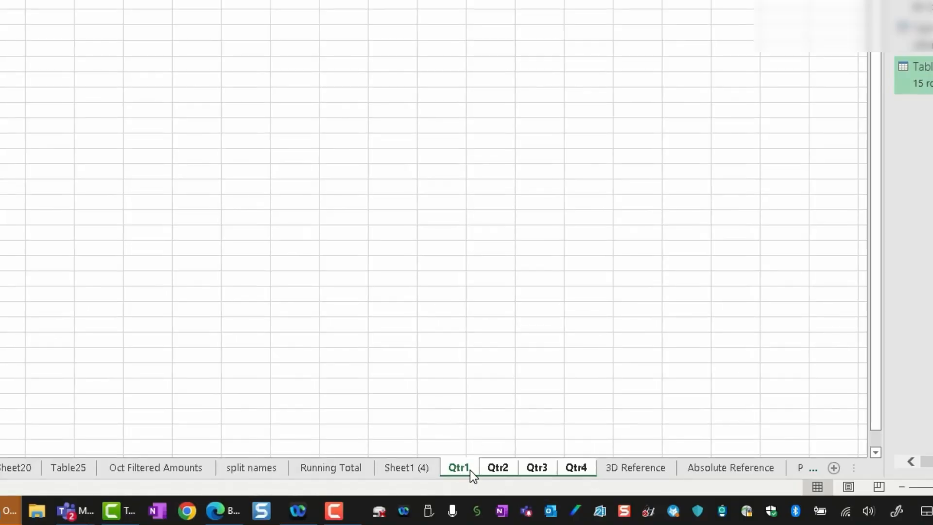
# On the 3D Reference sheet, enter =SUM('Qtr1:Qtr4'!E3) in B3 for Pepco and fill it down through B9
pyautogui.click(629, 465)
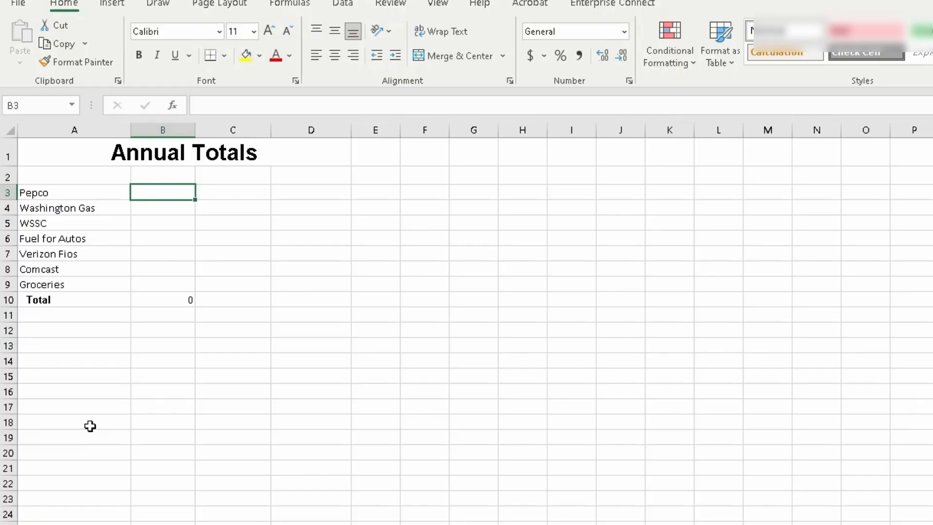
pyautogui.write('=su')
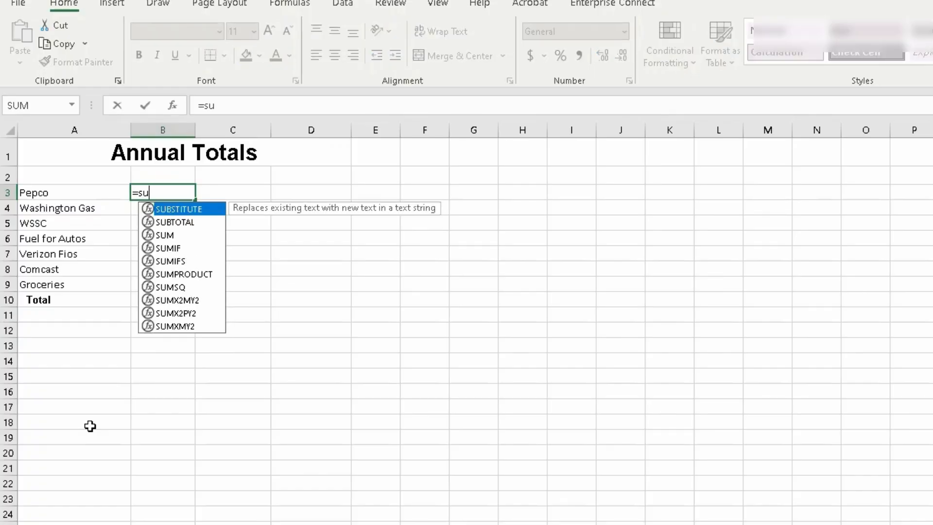
pyautogui.write('m')
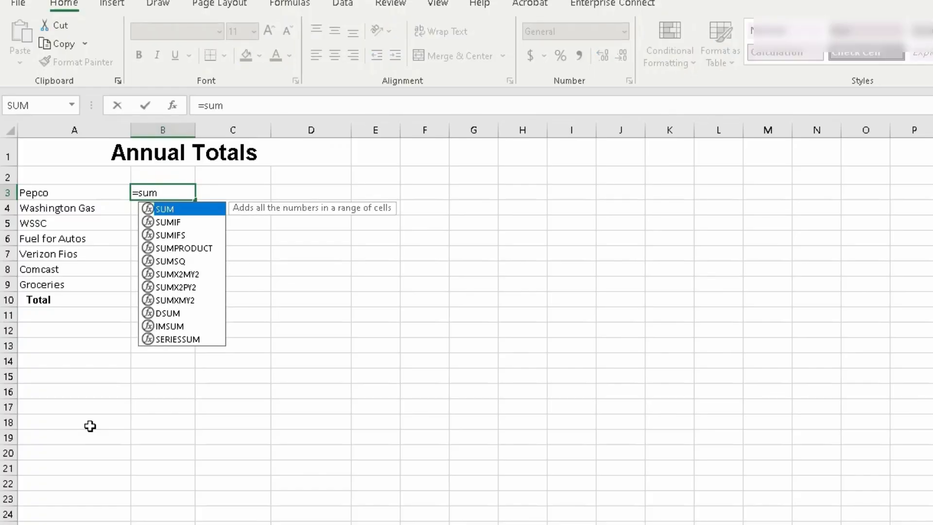
pyautogui.write('(')
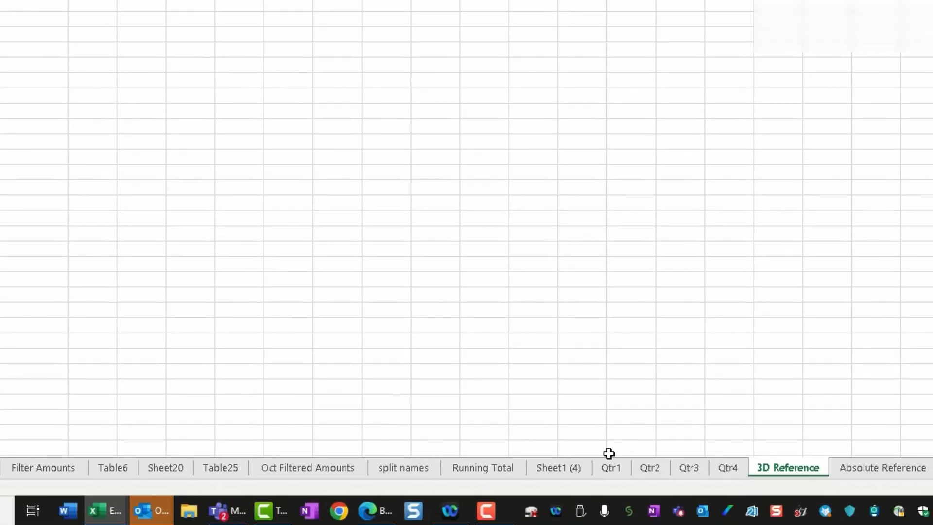
pyautogui.click(612, 468)
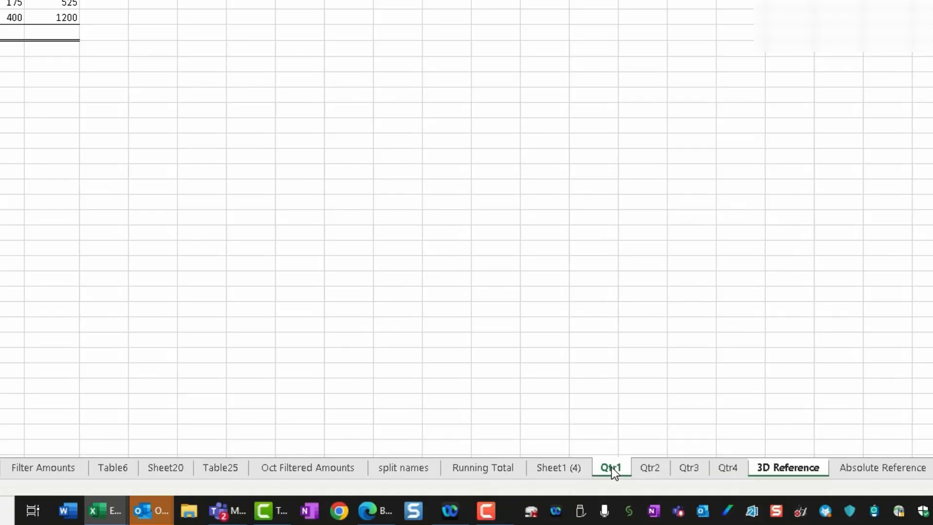
pyautogui.keyDown('shift'); pyautogui.click(730, 468); pyautogui.keyUp('shift')
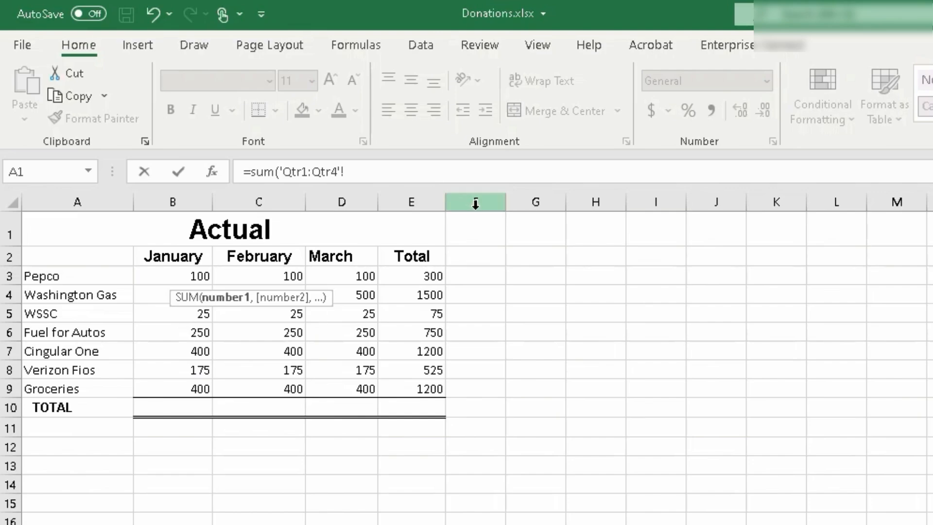
pyautogui.click(434, 277)
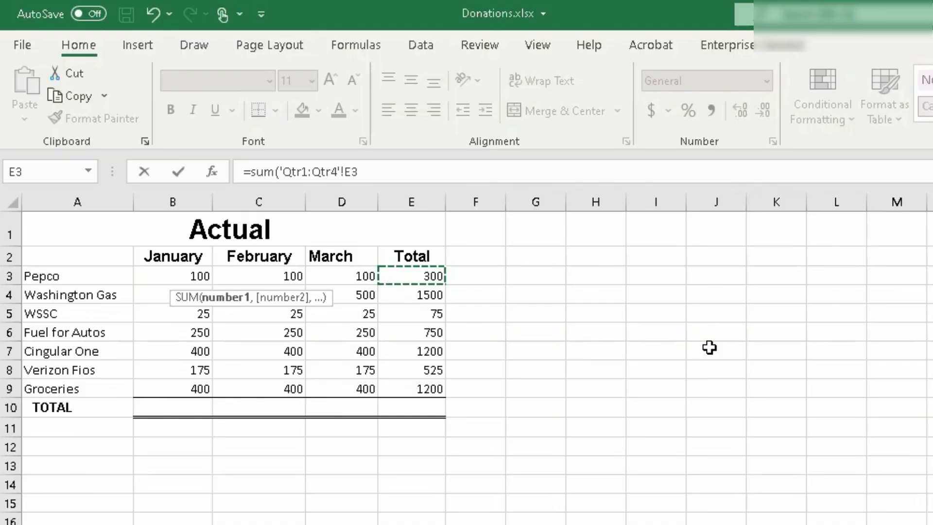
pyautogui.press('Return')
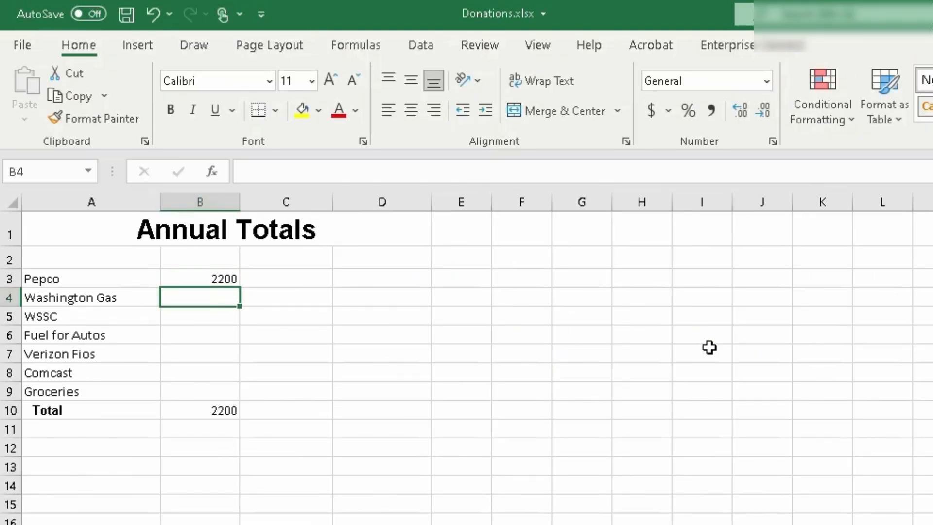
pyautogui.press('Up')
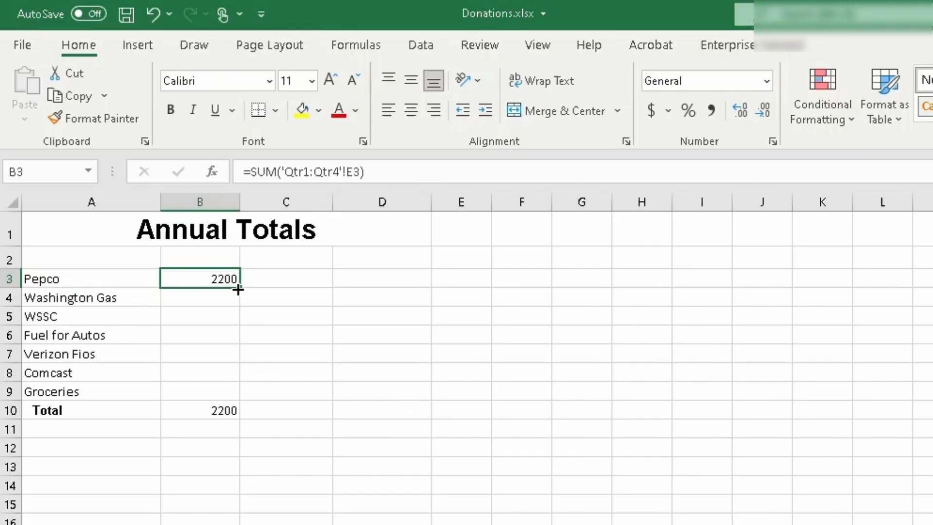
pyautogui.moveTo(240, 289); pyautogui.dragTo(226, 398)
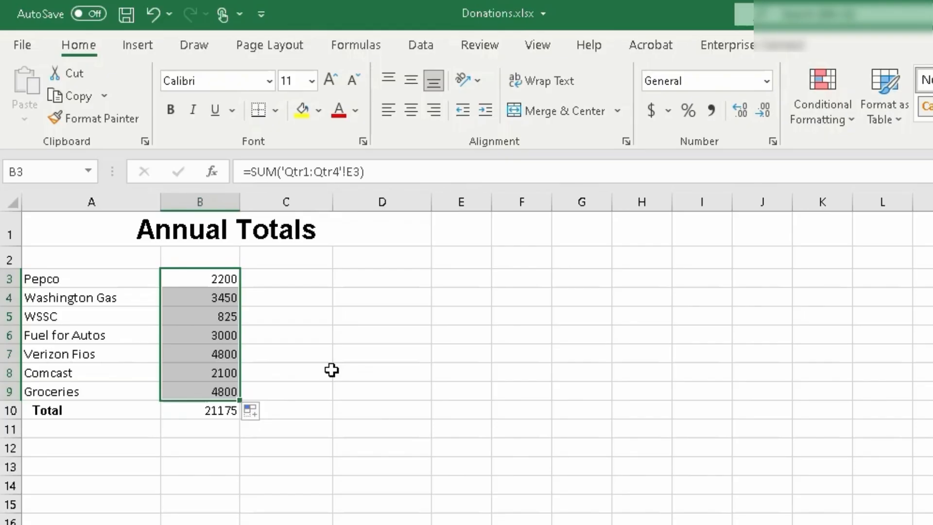
# Examine the 3D reference formulas for each expense in column B of the Annual Totals table
pyautogui.click(226, 302)
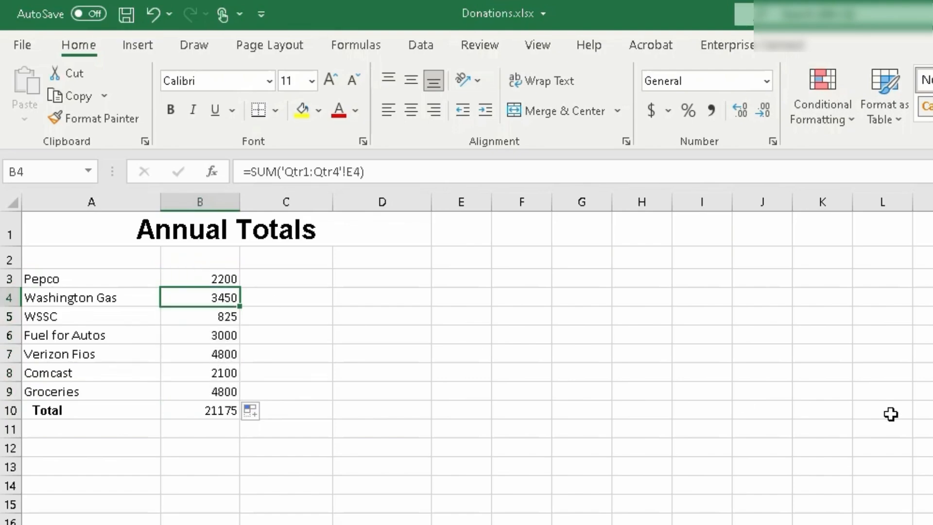
pyautogui.press('Down')
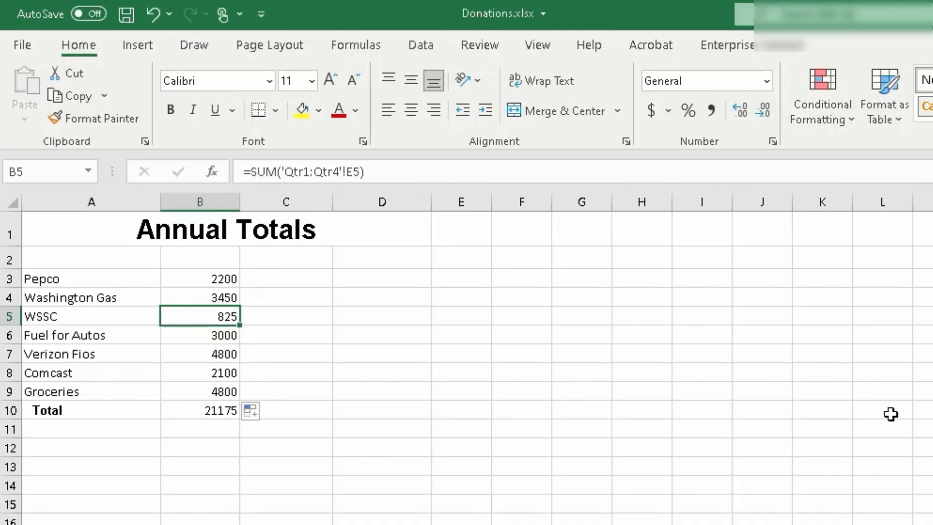
pyautogui.press('Up')
pyautogui.press('Up')
pyautogui.press('Down')
pyautogui.press('Down')
pyautogui.press('Down')
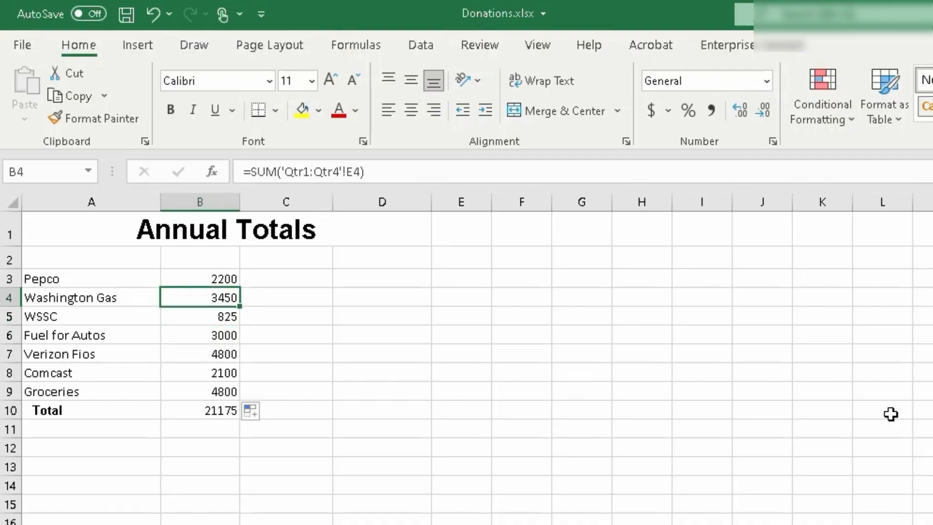
pyautogui.press('Down')
pyautogui.press('Down')
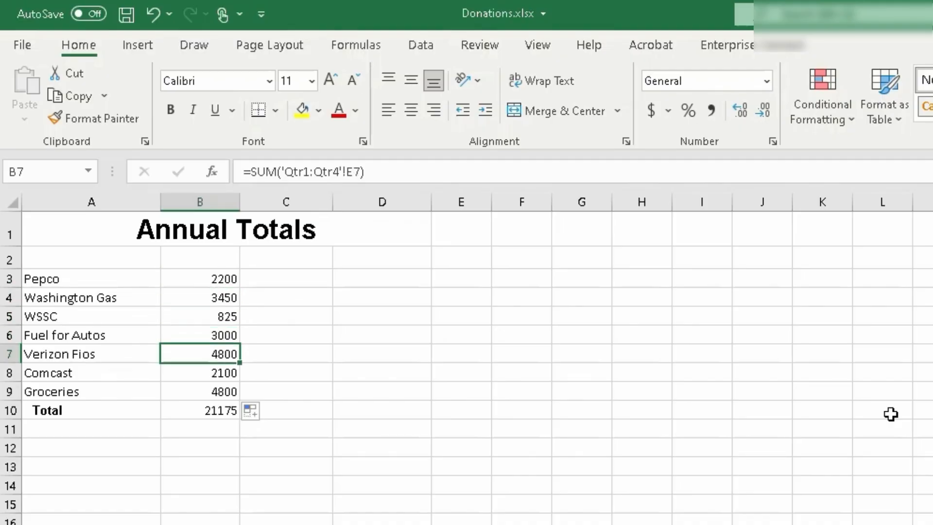
pyautogui.press('Down')
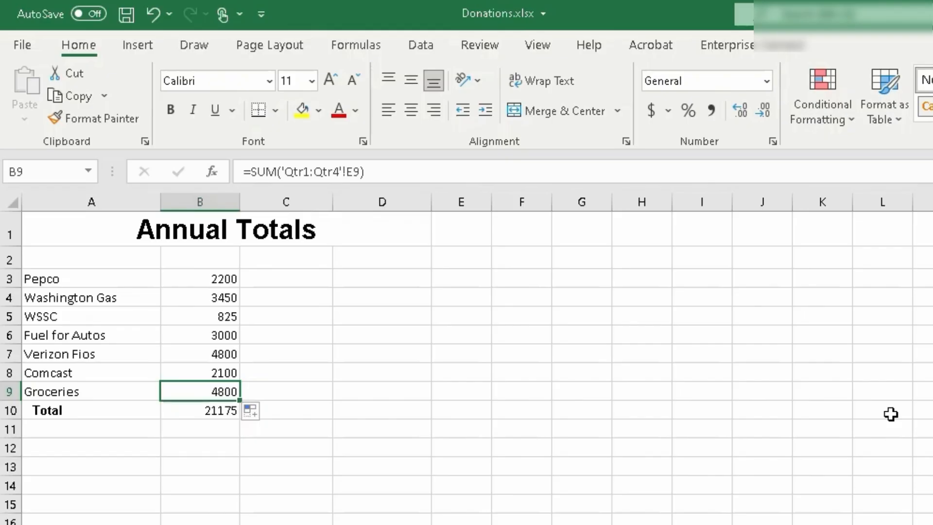
pyautogui.press('Down')
pyautogui.press('Up')
pyautogui.press('Up')
pyautogui.press('Up')
pyautogui.press('Up')
pyautogui.press('Up')
pyautogui.press('Up')
pyautogui.press('Up')
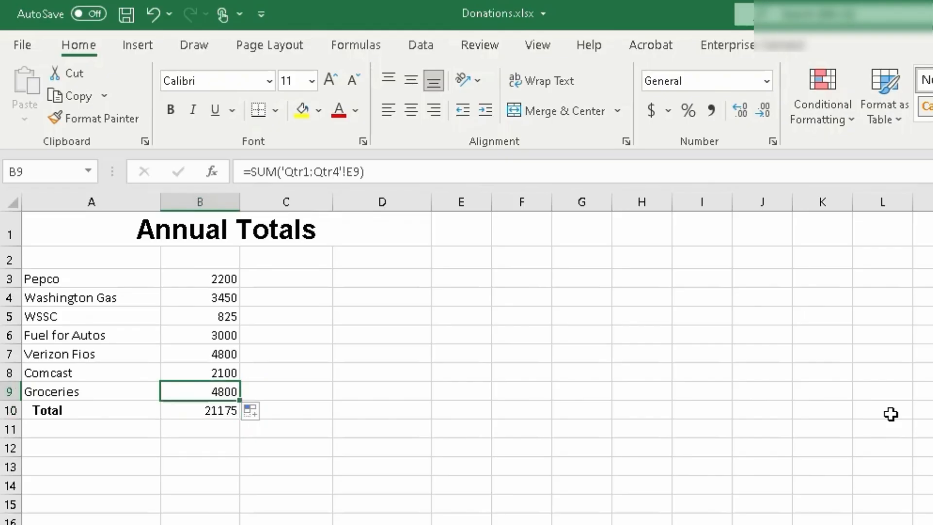